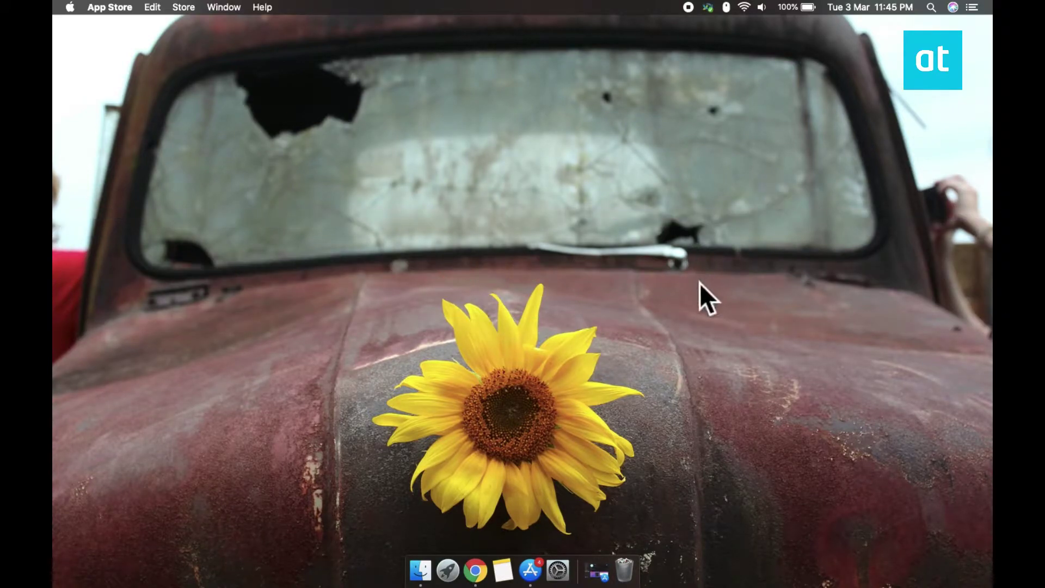
# Minimize the App Store window showing Clocker's page
pyautogui.click(604, 567)
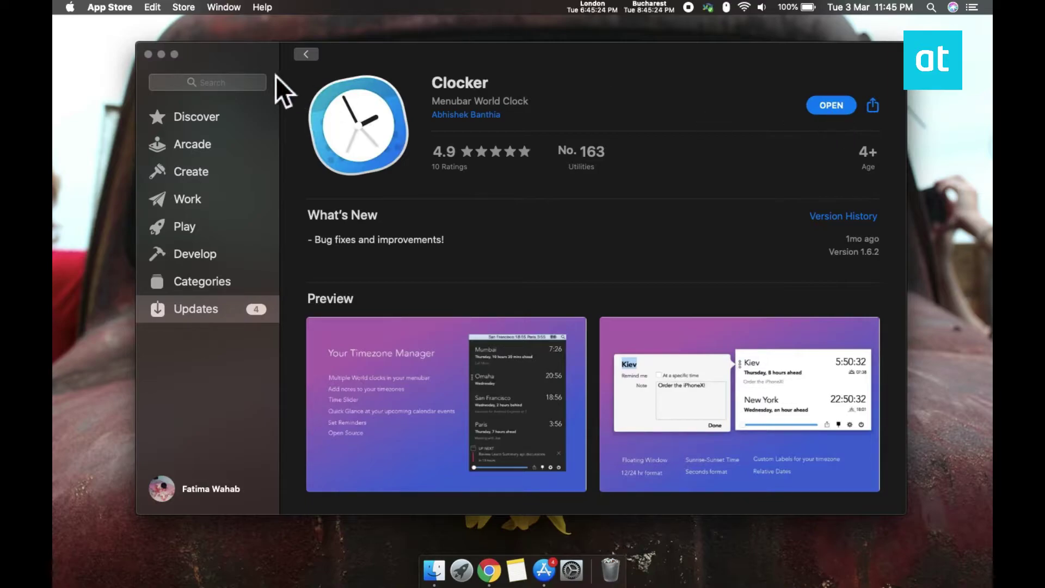
# Minimize the App Store, then open Clocker Preferences from the menu-bar clocks and move it up-right
pyautogui.click(162, 55)
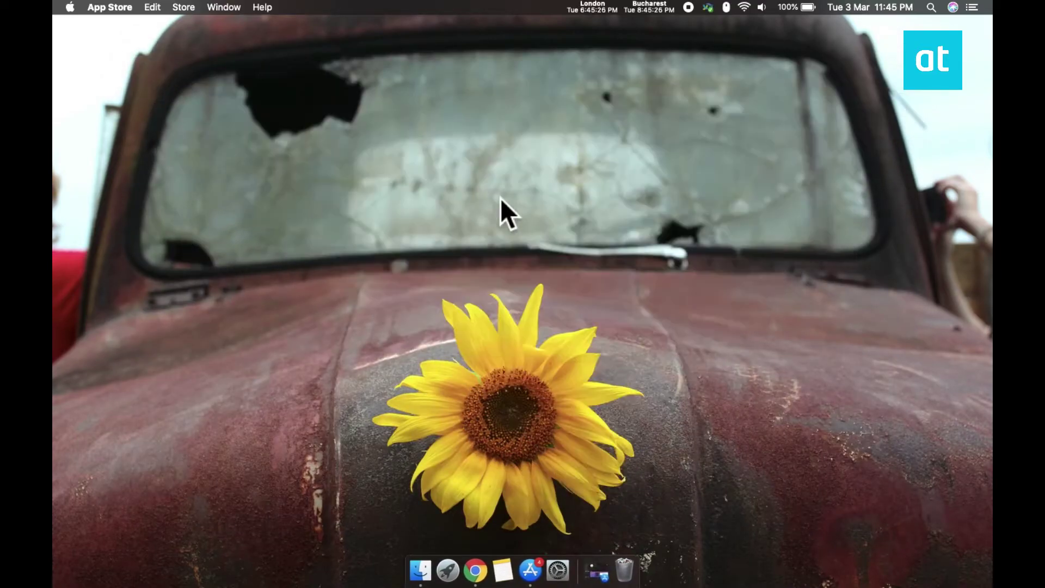
pyautogui.click(648, 15)
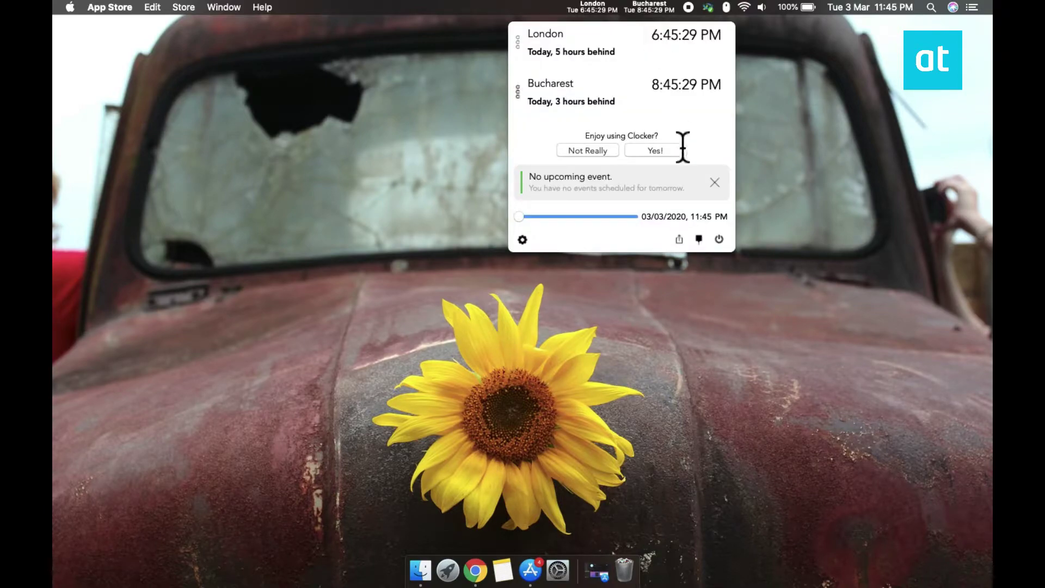
pyautogui.click(527, 244)
pyautogui.moveTo(543, 194); pyautogui.dragTo(665, 108)
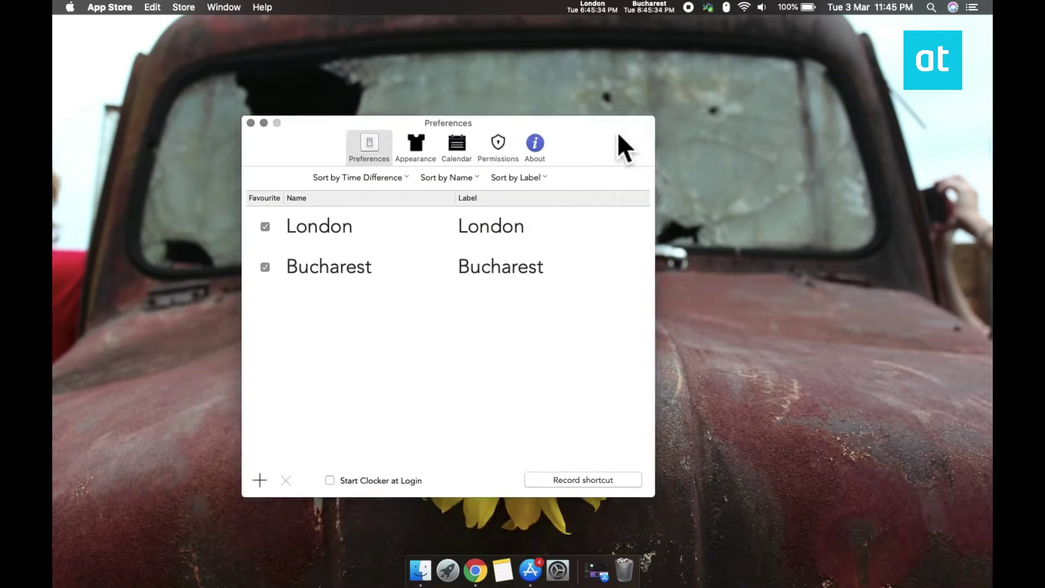
# Add New York, NY, USA as a new timezone in Clocker's preferences
pyautogui.click(321, 441)
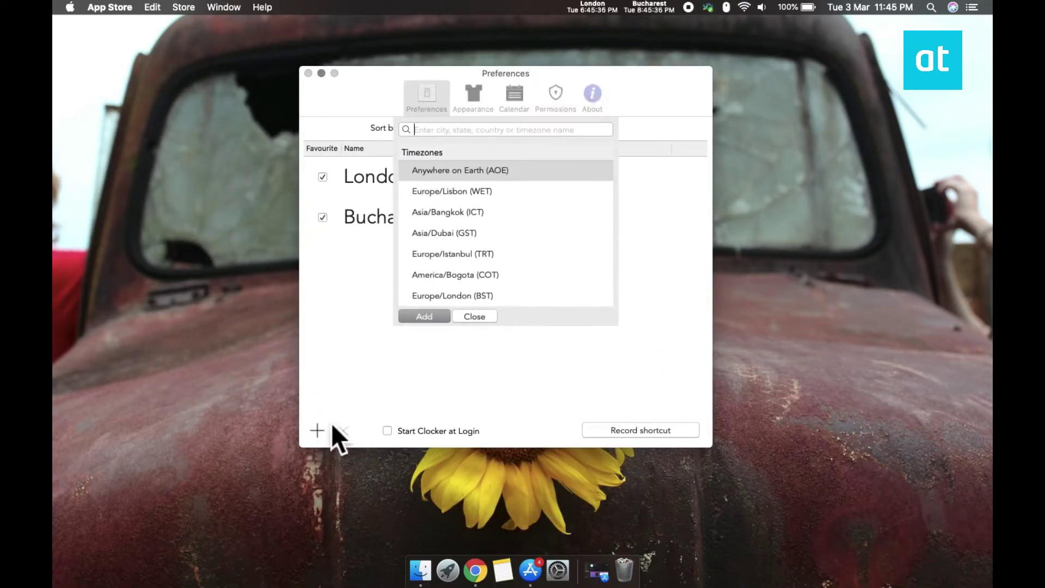
pyautogui.write('New Y')
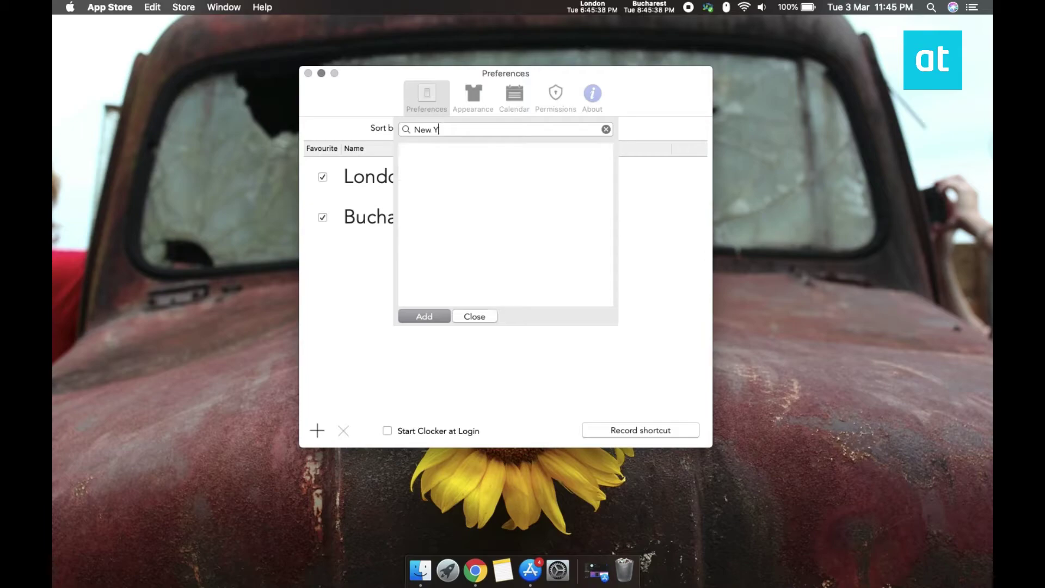
pyautogui.write('ork')
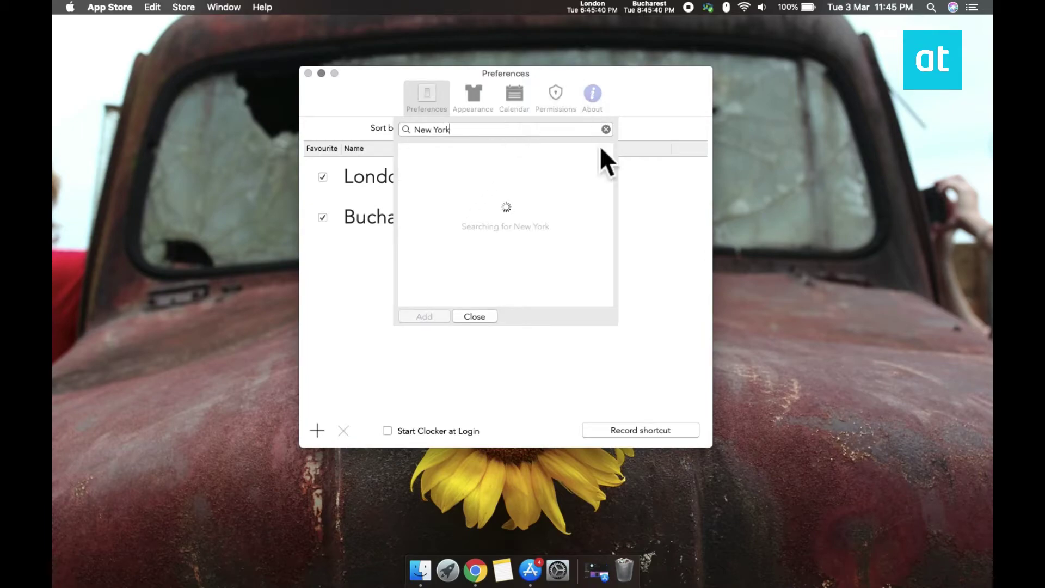
pyautogui.click(546, 170)
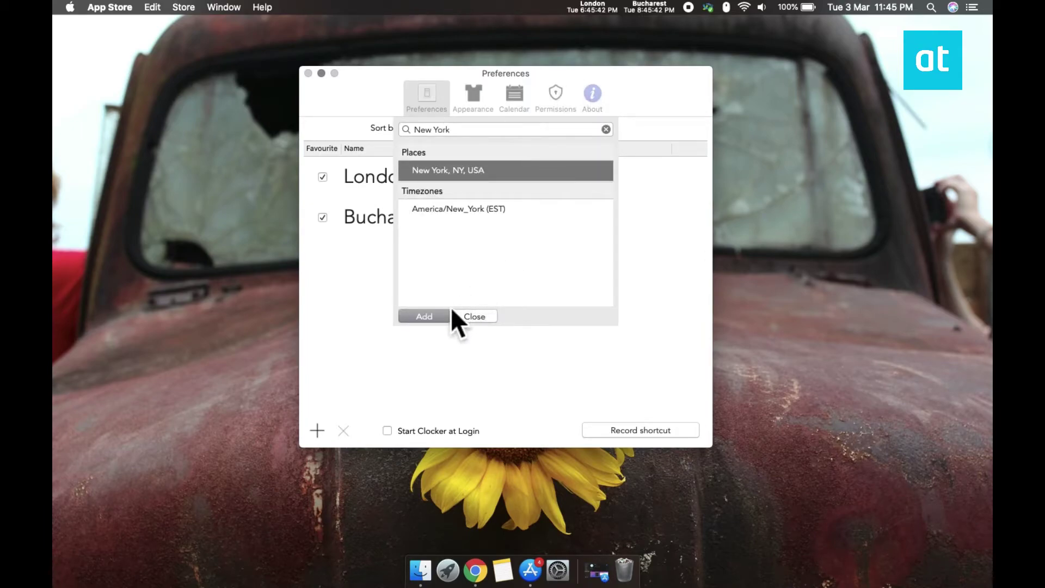
pyautogui.click(439, 316)
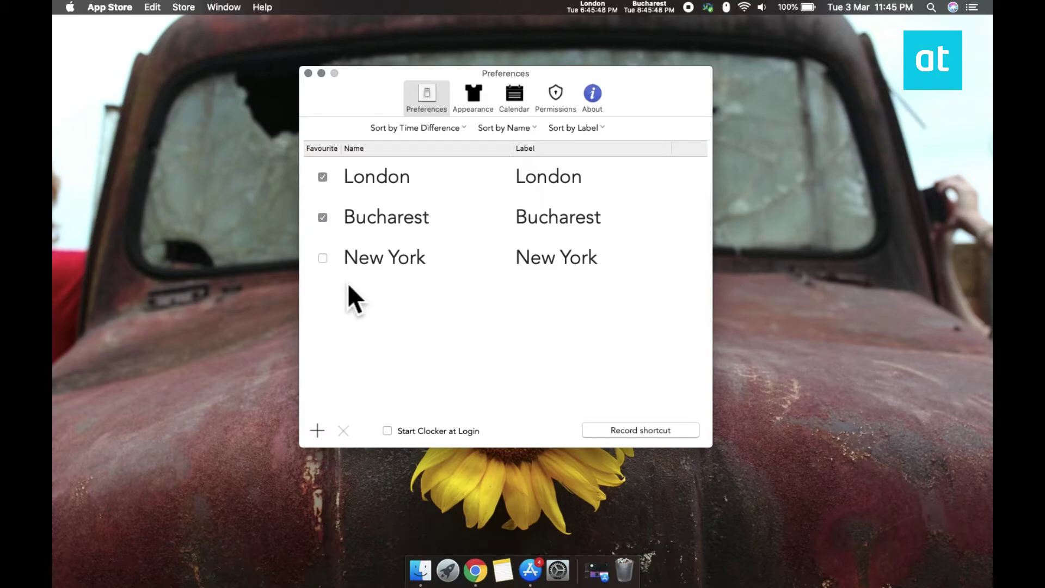
pyautogui.click(657, 16)
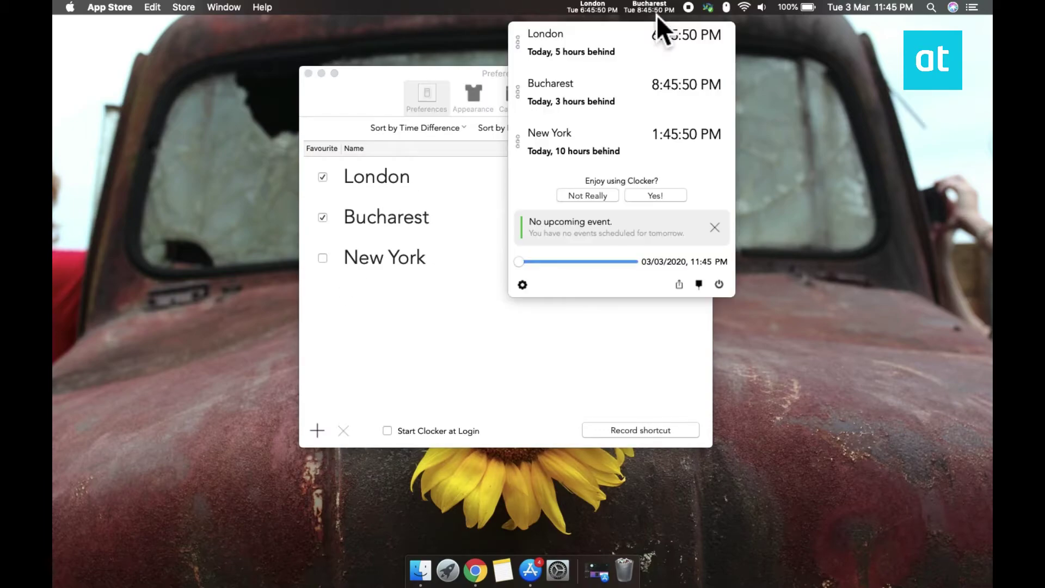
pyautogui.click(376, 97)
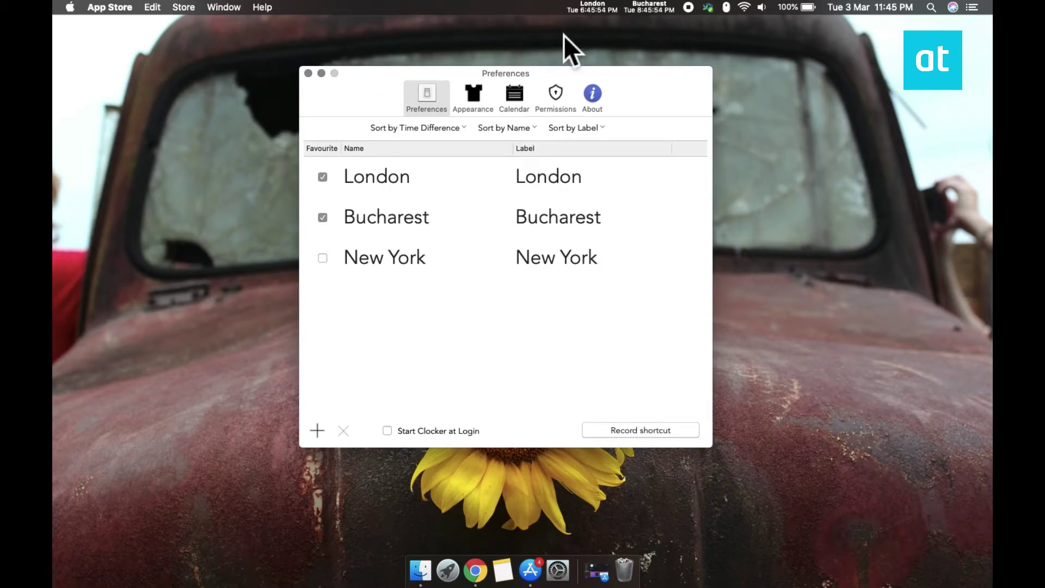
# Favourite New York, close Preferences with Cmd+W, and open New York's Customize panel
pyautogui.click(322, 258)
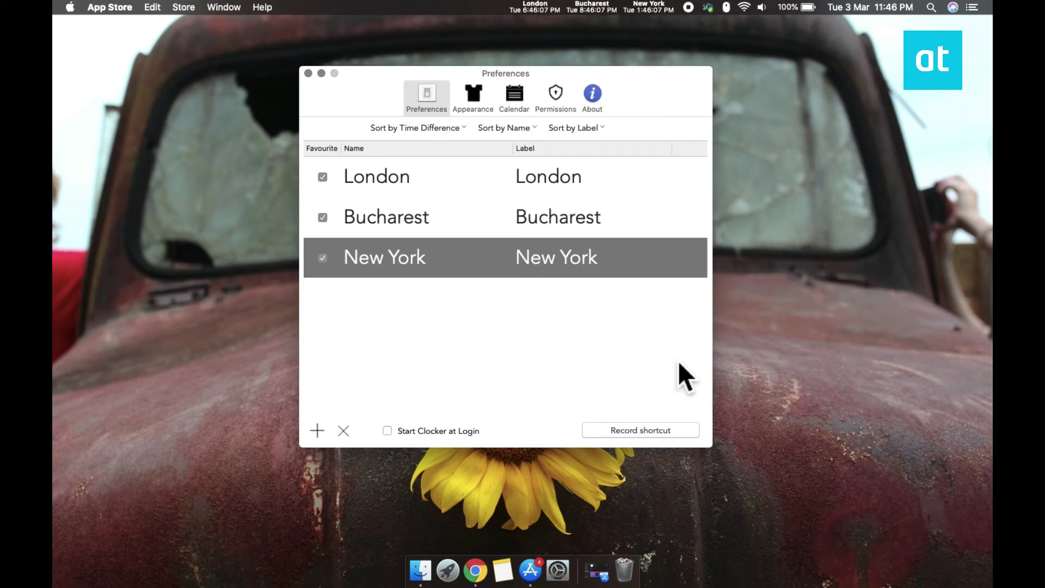
pyautogui.press('super+w')
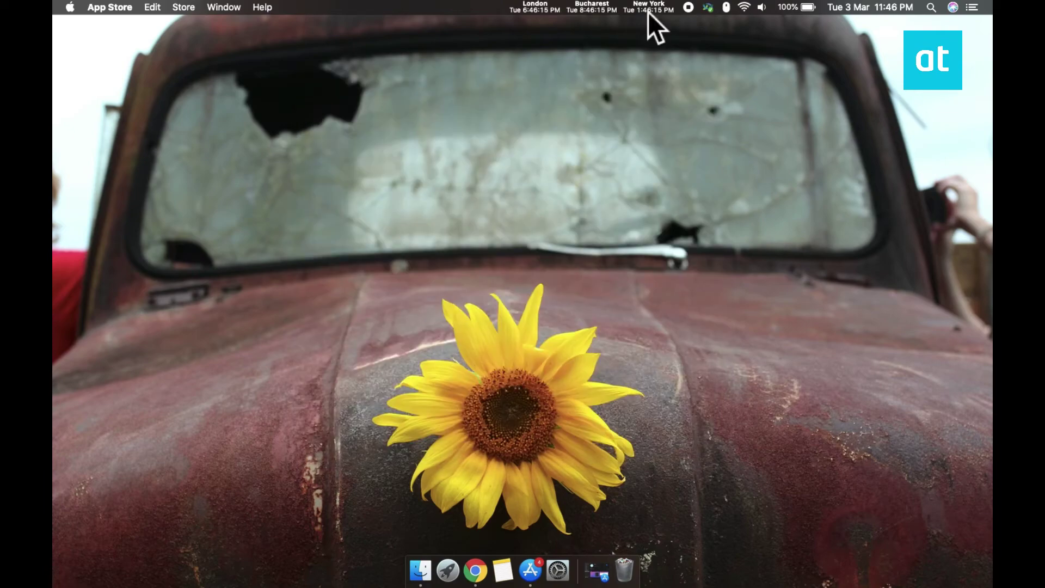
pyautogui.click(647, 12)
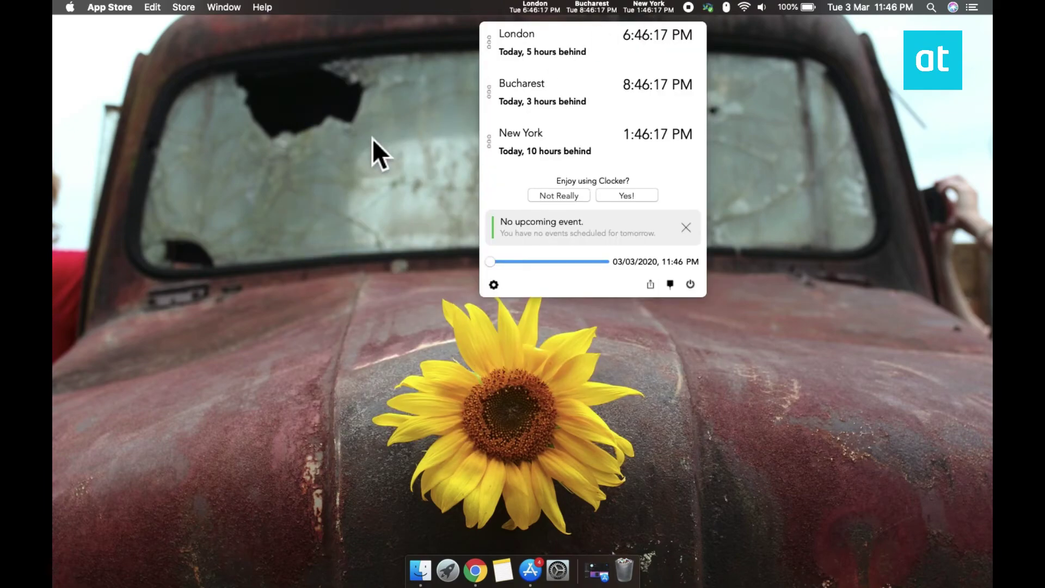
pyautogui.click(490, 146)
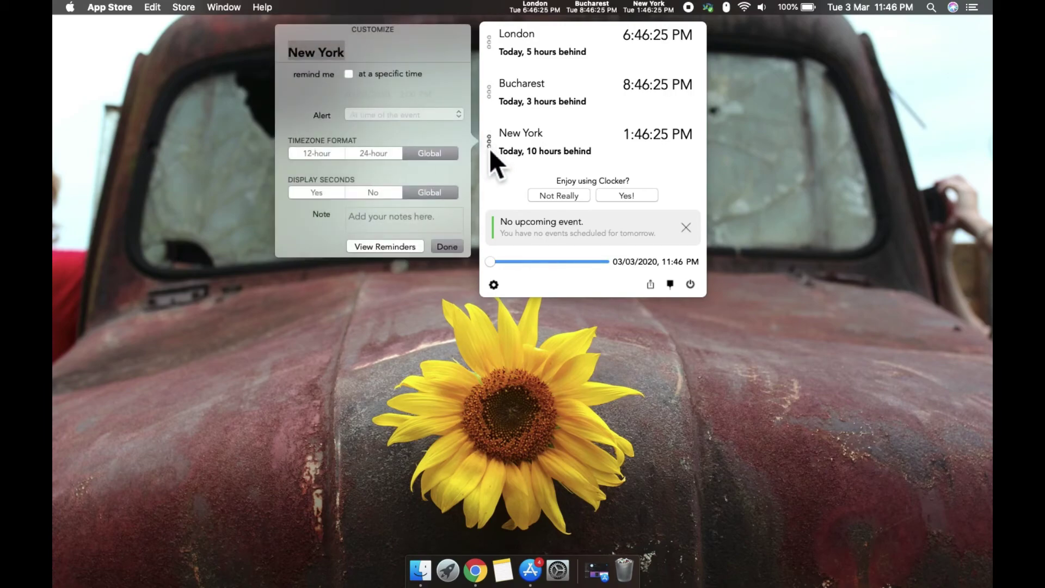